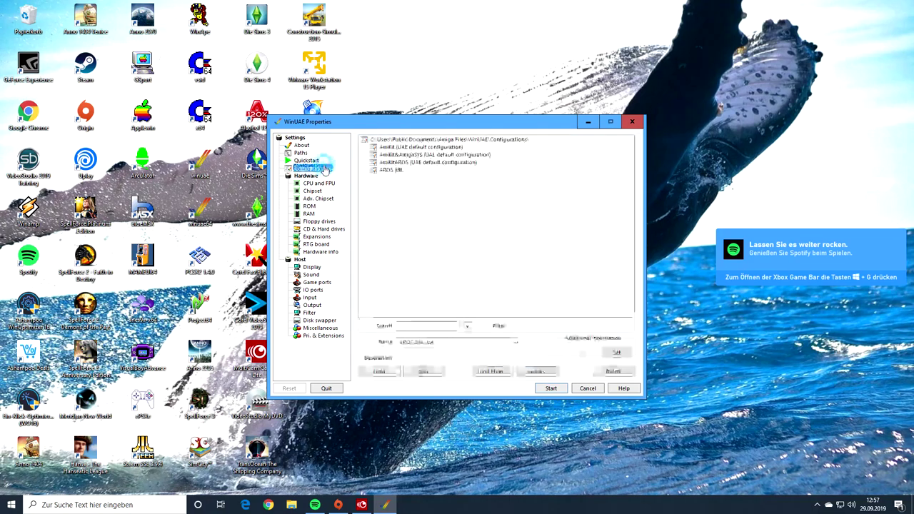
- Select the AROS 68k configuration in WinUAE and start emulating it
{"action": "left_click", "coordinate": [388, 171]}
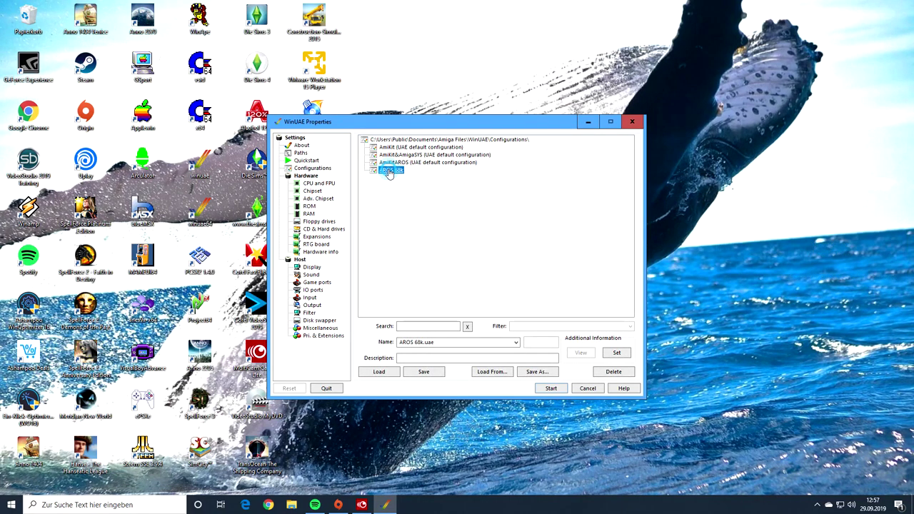
{"action": "double_click", "coordinate": [388, 172]}
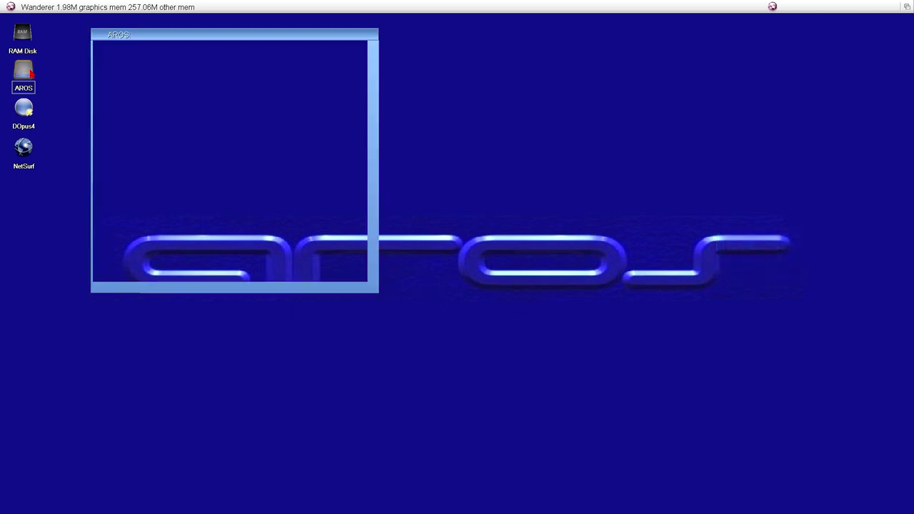
- Move the AROS drive window to the screen centre and open its Sound drawer
{"action": "left_click_drag", "start_coordinate": [193, 39], "coordinate": [482, 98]}
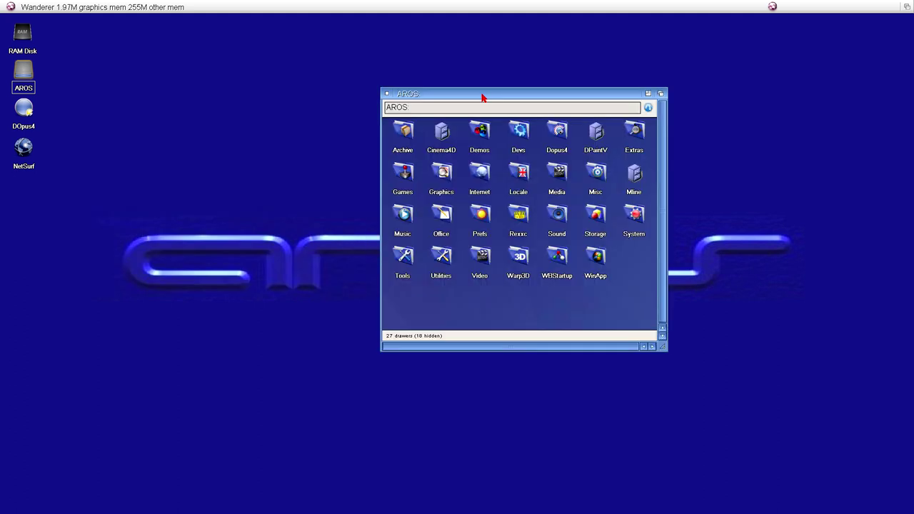
{"action": "double_click", "coordinate": [557, 218]}
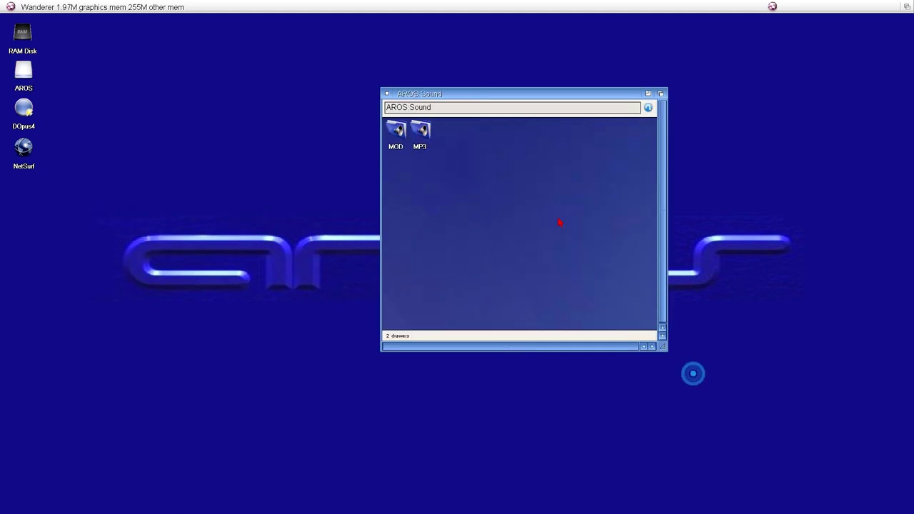
- Play Blobz music 3.mod from the MOD drawer in DeliTracker and close the drawer
{"action": "double_click", "coordinate": [405, 137]}
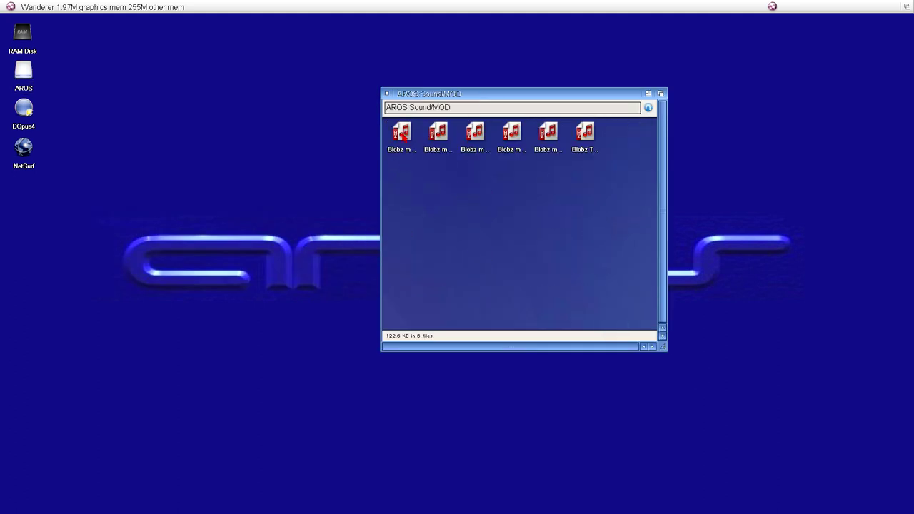
{"action": "double_click", "coordinate": [484, 140]}
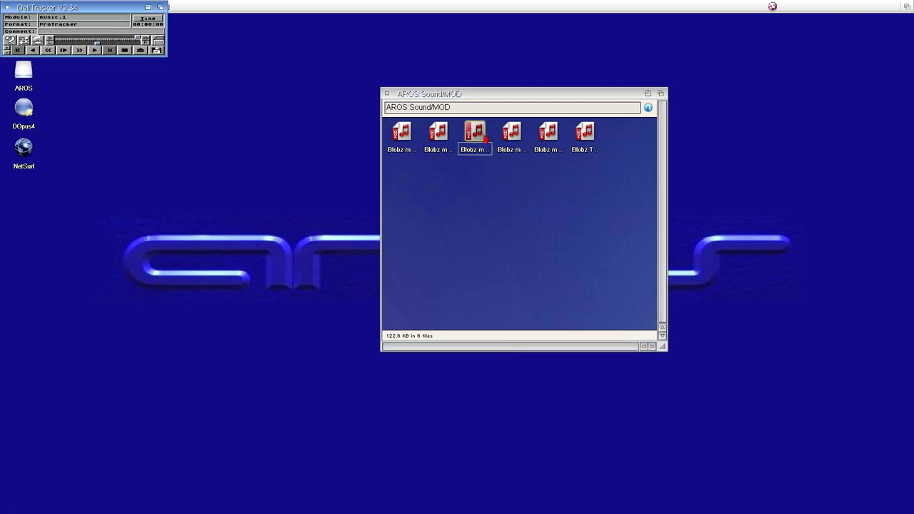
{"action": "left_click", "coordinate": [386, 93]}
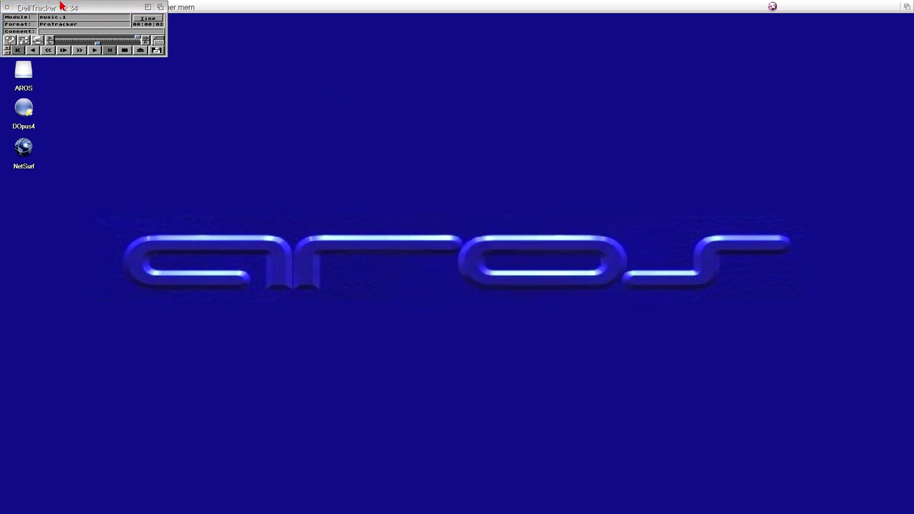
- Move, iconify and restore DeliTracker, quit it, and reopen the AROS drive
{"action": "left_click_drag", "start_coordinate": [60, 4], "coordinate": [605, 61]}
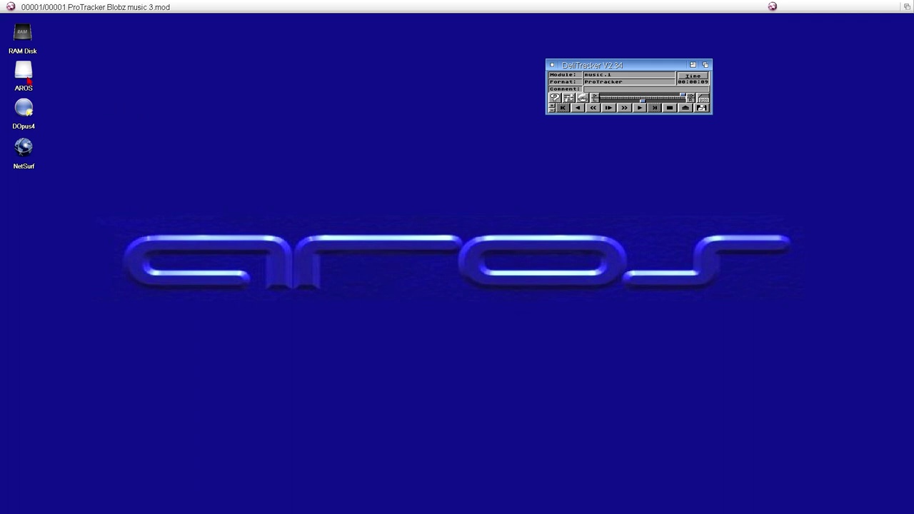
{"action": "left_click", "coordinate": [551, 66]}
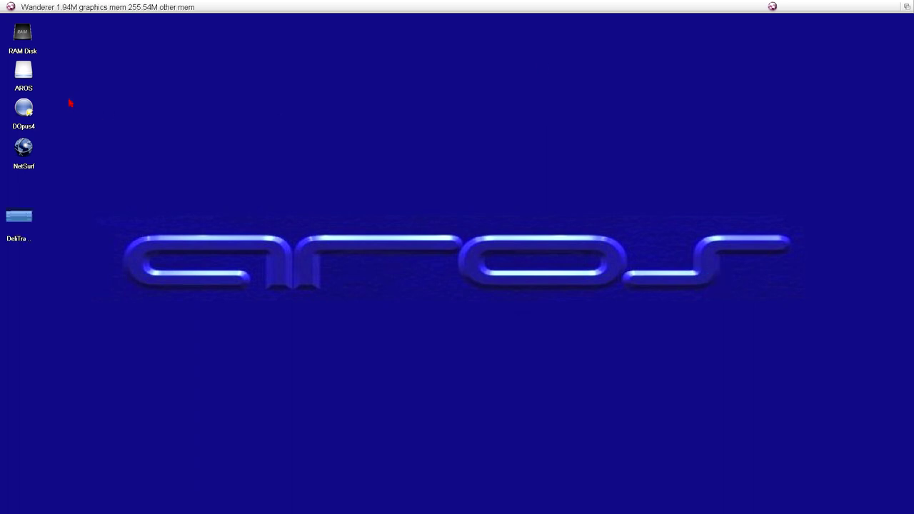
{"action": "double_click", "coordinate": [27, 222]}
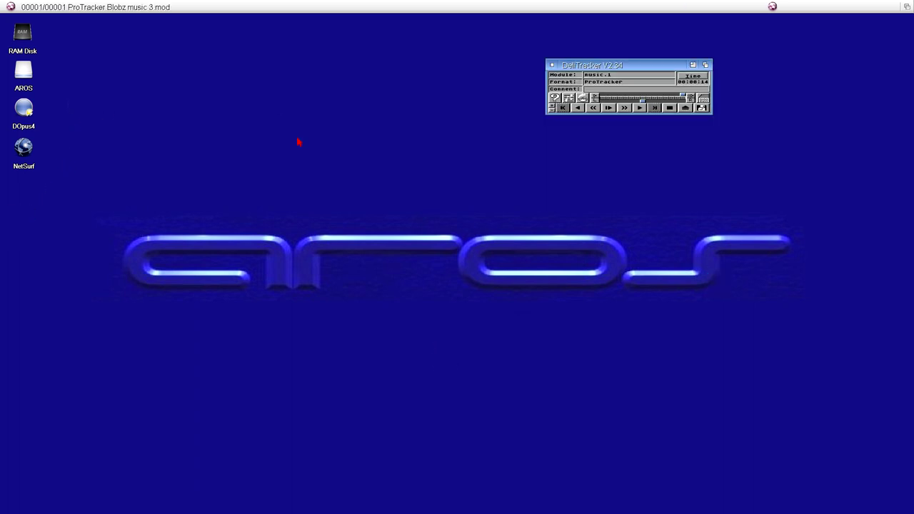
{"action": "right_click", "coordinate": [185, 6]}
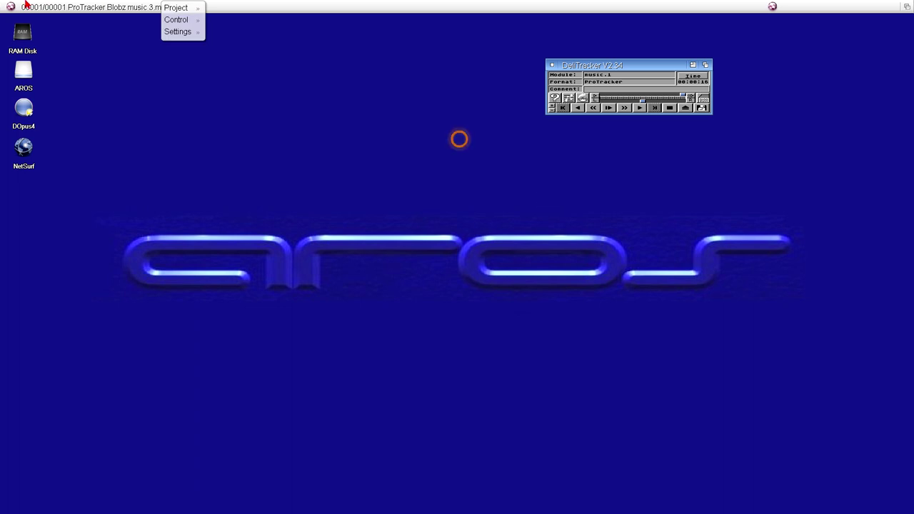
{"action": "mouse_move", "coordinate": [178, 8]}
{"action": "left_click", "coordinate": [250, 111]}
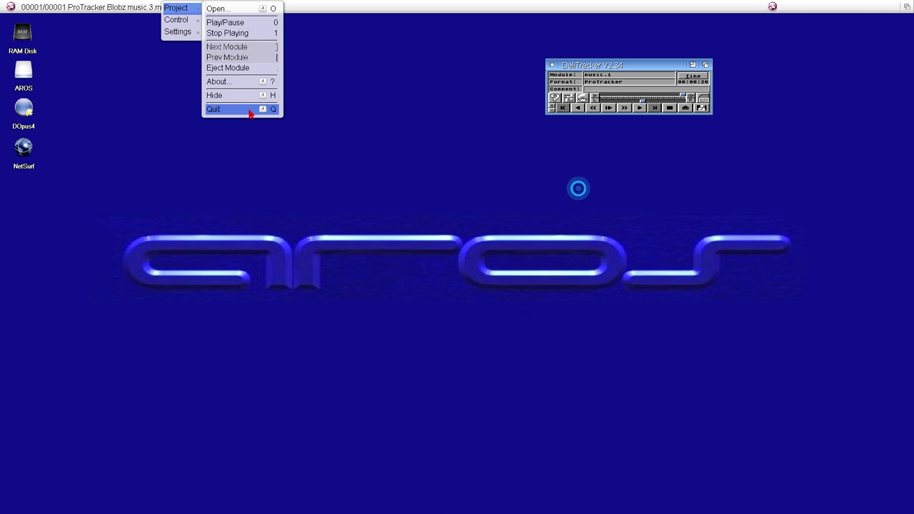
{"action": "double_click", "coordinate": [34, 72]}
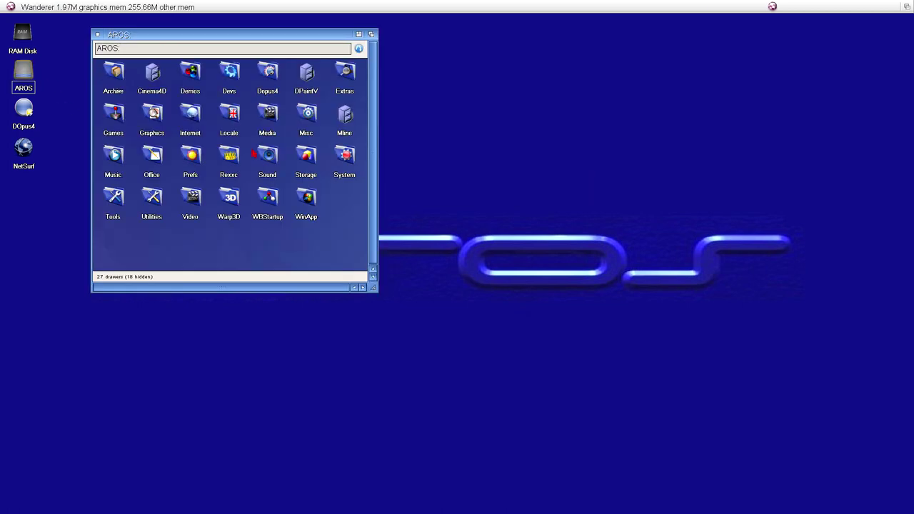
- Play the Phenix80 Battle Squadron MP3 from Sound/MP3 in AMPlifier, then reopen the AROS drive
{"action": "double_click", "coordinate": [266, 157]}
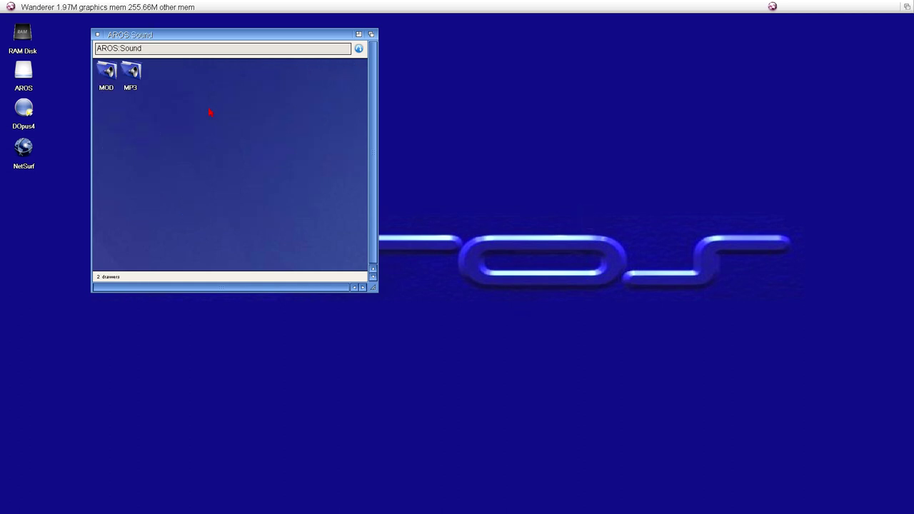
{"action": "left_click", "coordinate": [141, 73]}
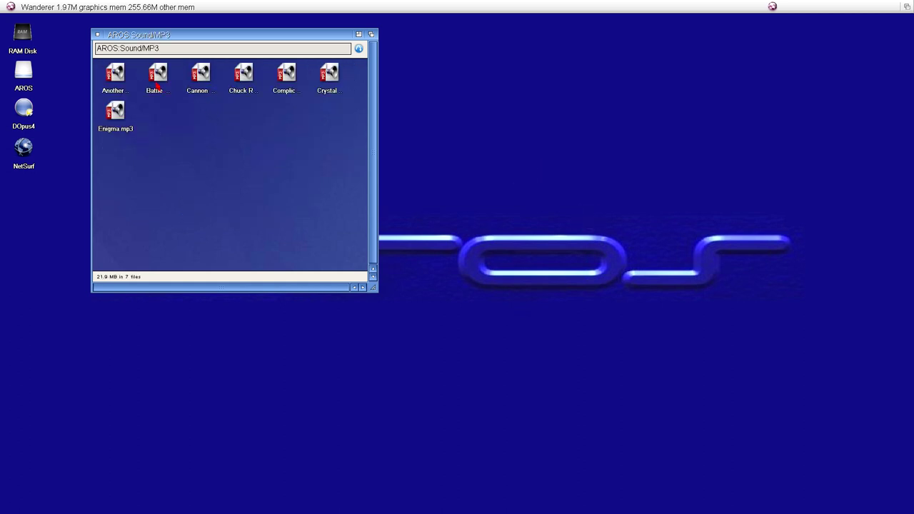
{"action": "double_click", "coordinate": [154, 85]}
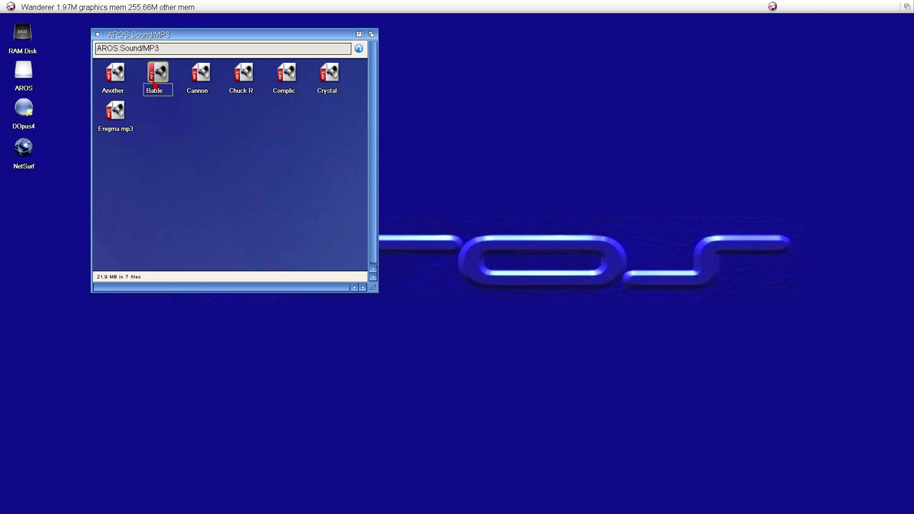
{"action": "left_click", "coordinate": [100, 36]}
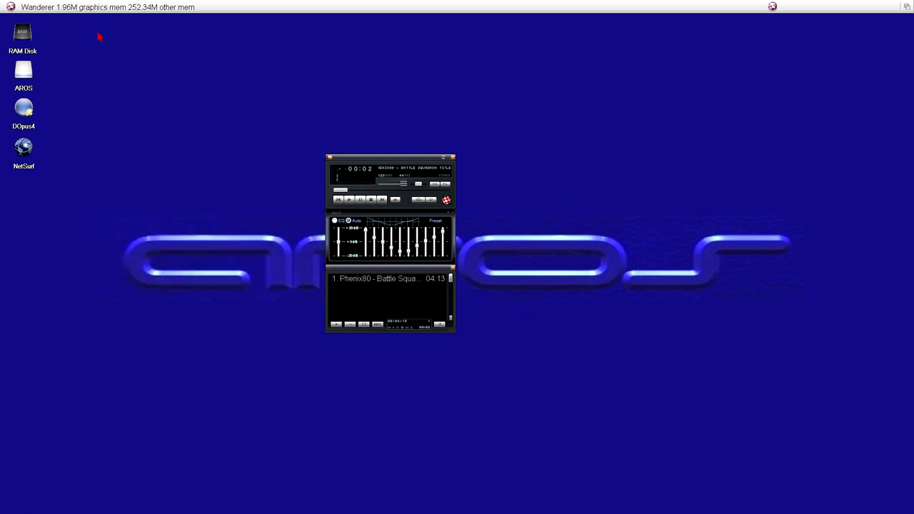
{"action": "double_click", "coordinate": [29, 73]}
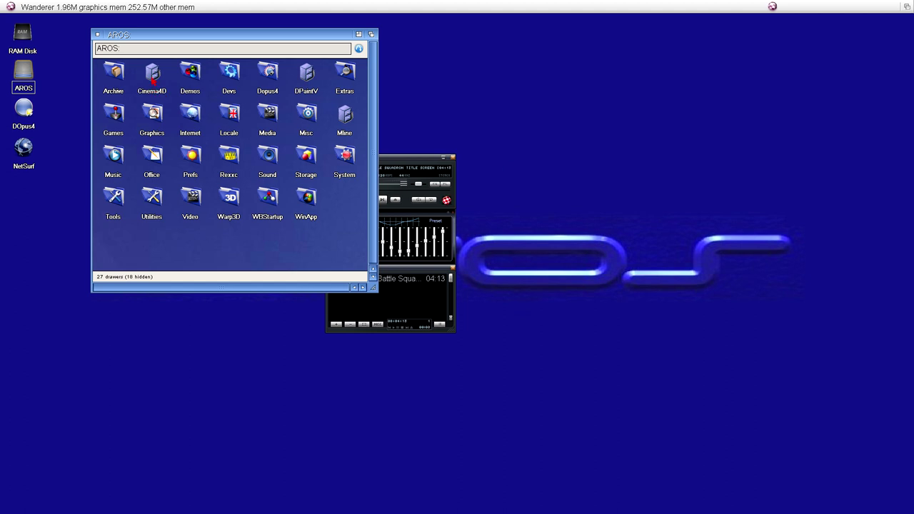
- Launch Cinema 4D from the Cinema4D drawer and load Szenen/Delphine/Delphine.c4d
{"action": "double_click", "coordinate": [153, 74]}
{"action": "double_click", "coordinate": [272, 190]}
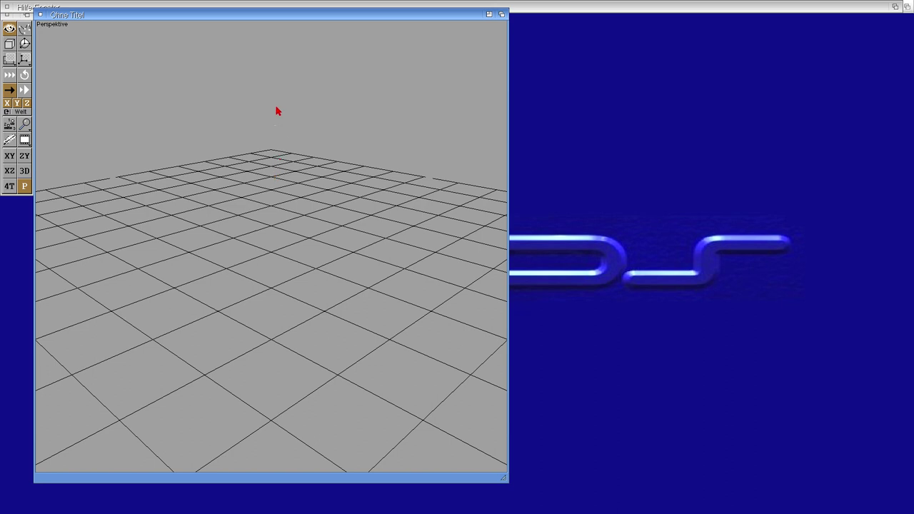
{"action": "mouse_move", "coordinate": [62, 7]}
{"action": "right_mouse_down"}
{"action": "mouse_move", "coordinate": [27, 8]}
{"action": "mouse_move", "coordinate": [84, 17]}
{"action": "right_mouse_up"}
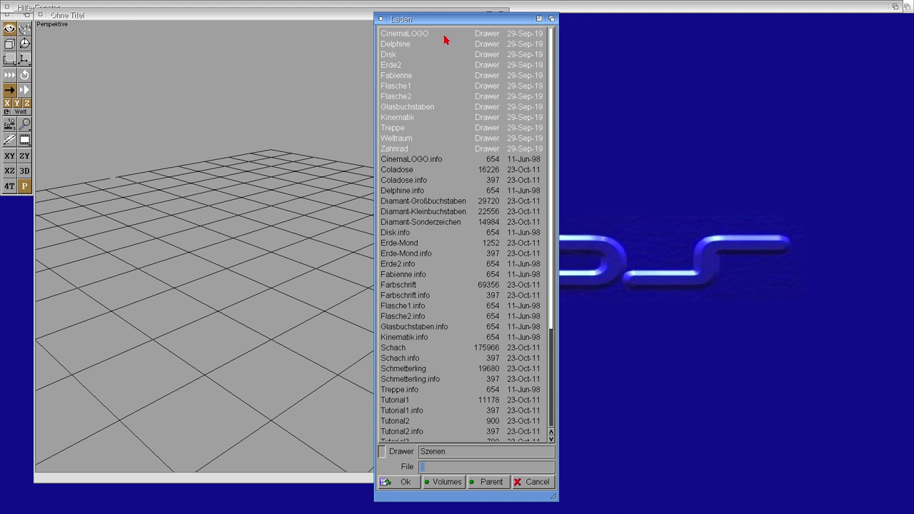
{"action": "double_click", "coordinate": [420, 44]}
{"action": "left_click", "coordinate": [419, 44]}
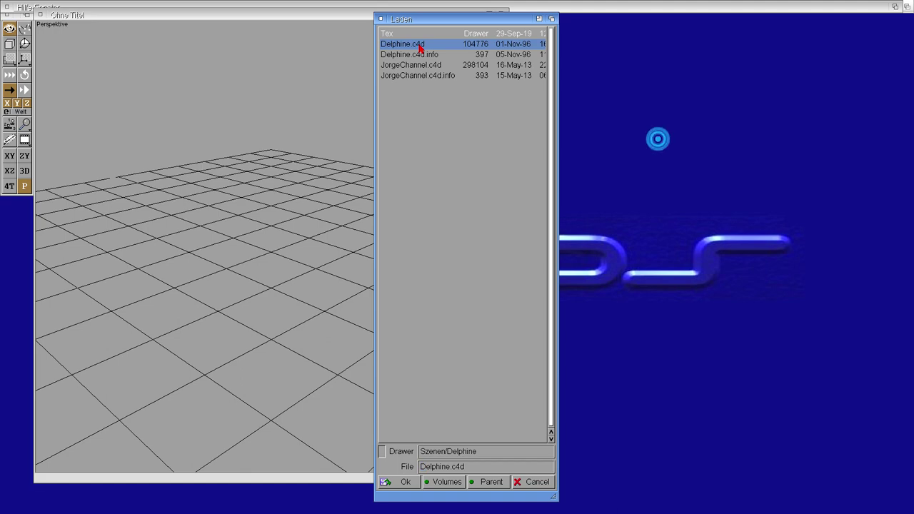
{"action": "double_click", "coordinate": [420, 46]}
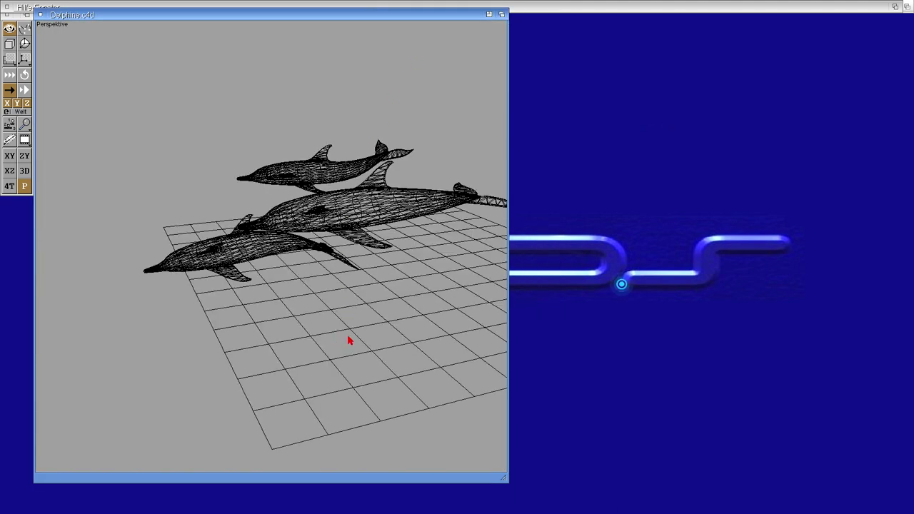
- Orbit and rotate the Perspektive view to see the three dolphins from a new angle
{"action": "left_click_drag", "start_coordinate": [351, 341], "coordinate": [328, 341]}
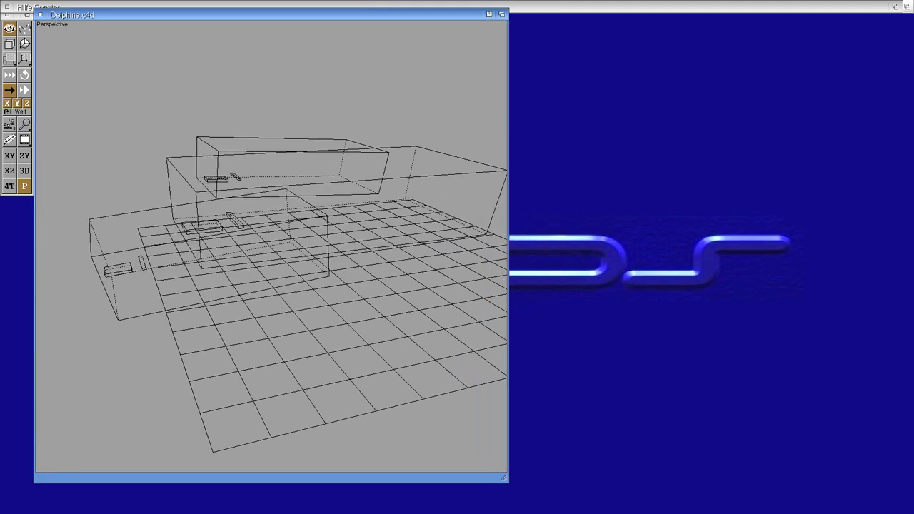
{"action": "left_click", "coordinate": [27, 76]}
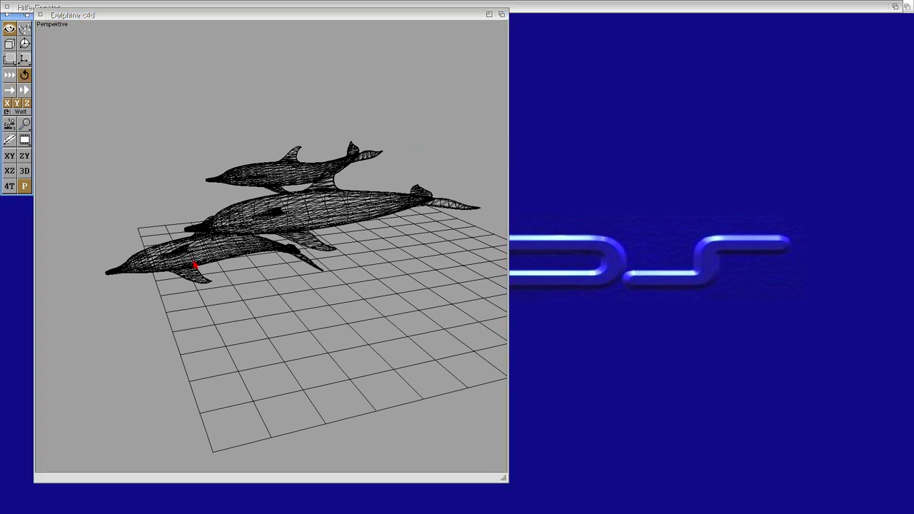
{"action": "left_click_drag", "start_coordinate": [474, 407], "coordinate": [620, 304]}
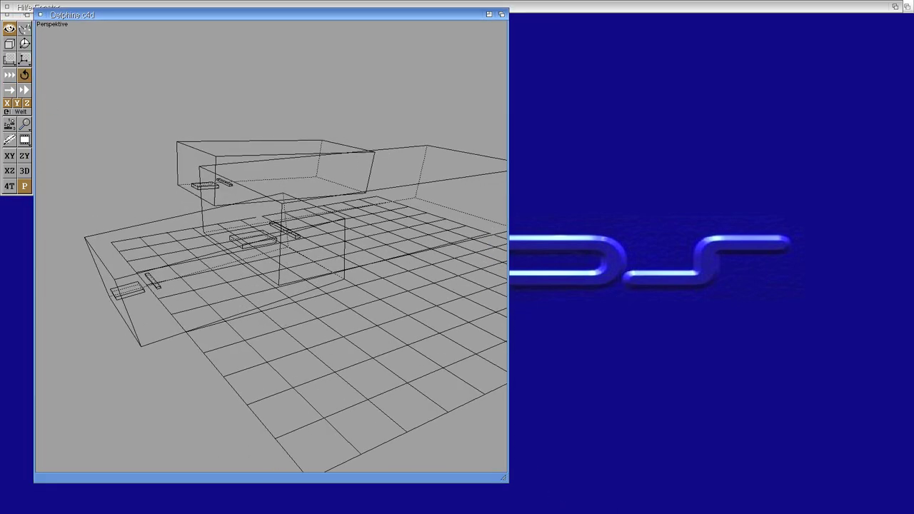
{"action": "left_click_drag", "start_coordinate": [570, 300], "coordinate": [557, 307]}
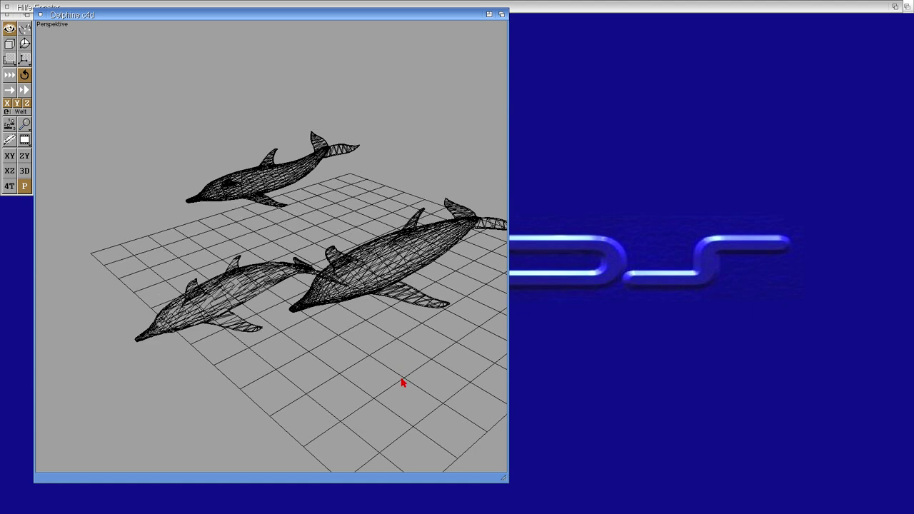
{"action": "right_click_drag", "start_coordinate": [16, 5], "coordinate": [17, 13]}
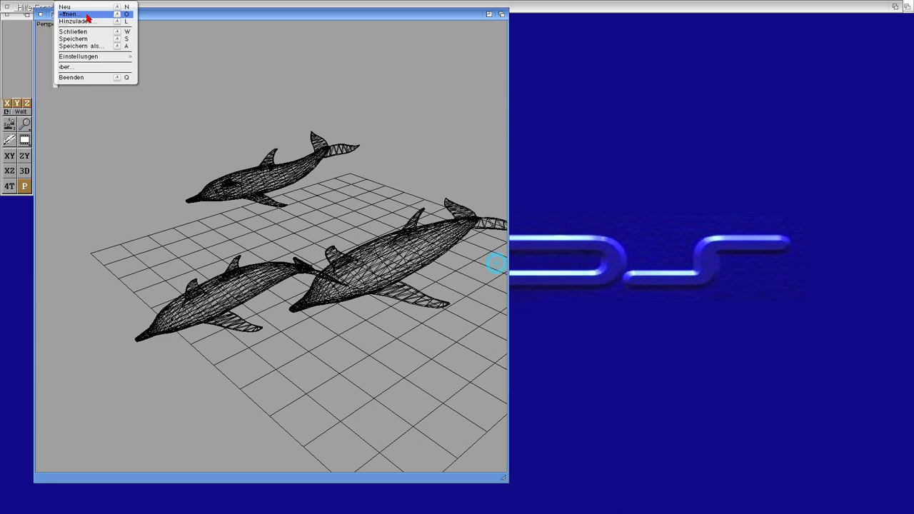
- Load JorgeChannel.c4d via Projekt > Öffnen and redraw it with full meshes
{"action": "right_click_drag", "start_coordinate": [87, 16], "coordinate": [88, 17]}
{"action": "double_click", "coordinate": [430, 68]}
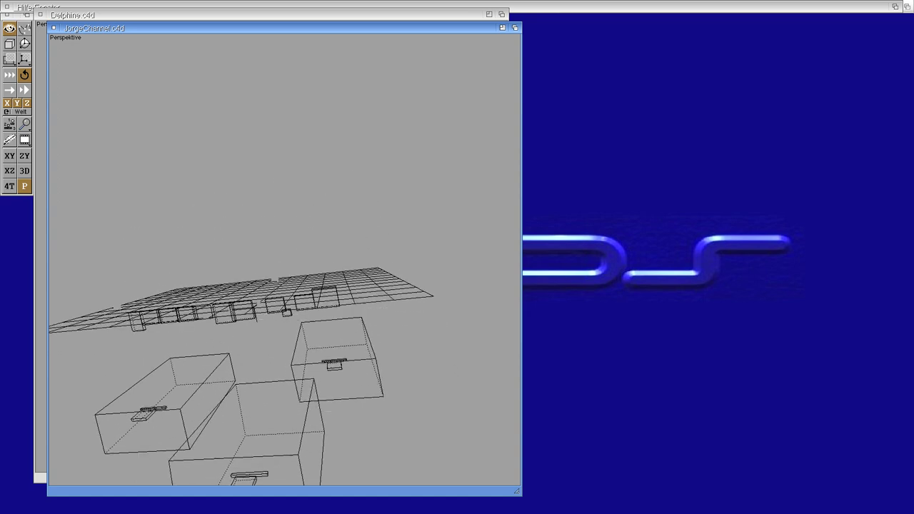
{"action": "left_click", "coordinate": [343, 300]}
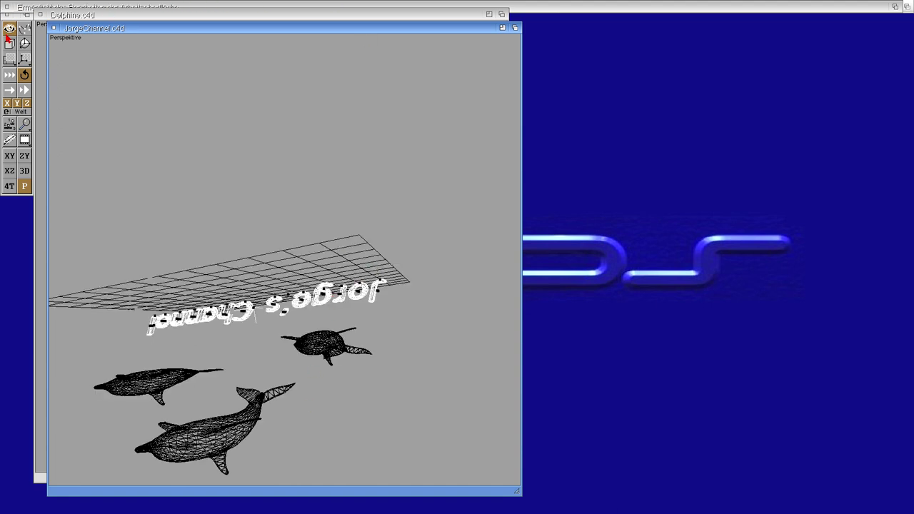
- Move both scene windows aside, launch the Raytracer, and load Delphine/JorgeChannel.c4d
{"action": "left_click_drag", "start_coordinate": [132, 15], "coordinate": [848, 148]}
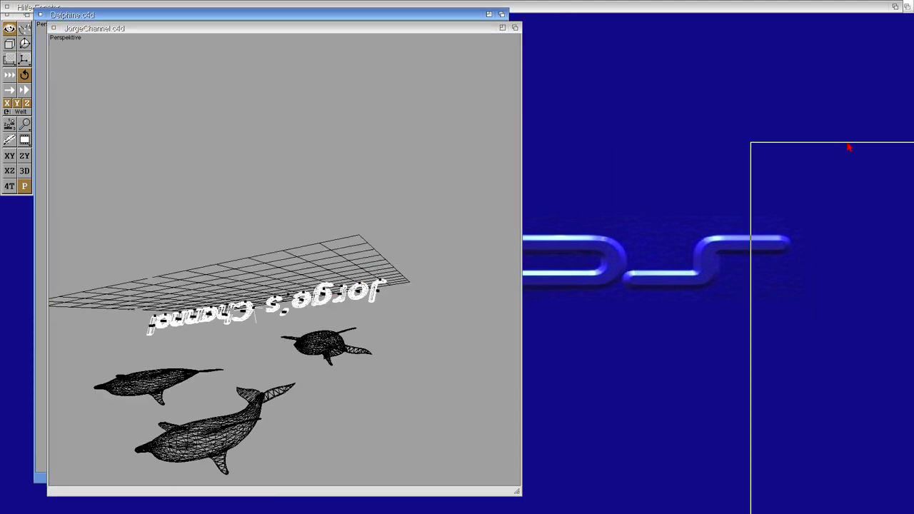
{"action": "left_click_drag", "start_coordinate": [395, 27], "coordinate": [854, 147]}
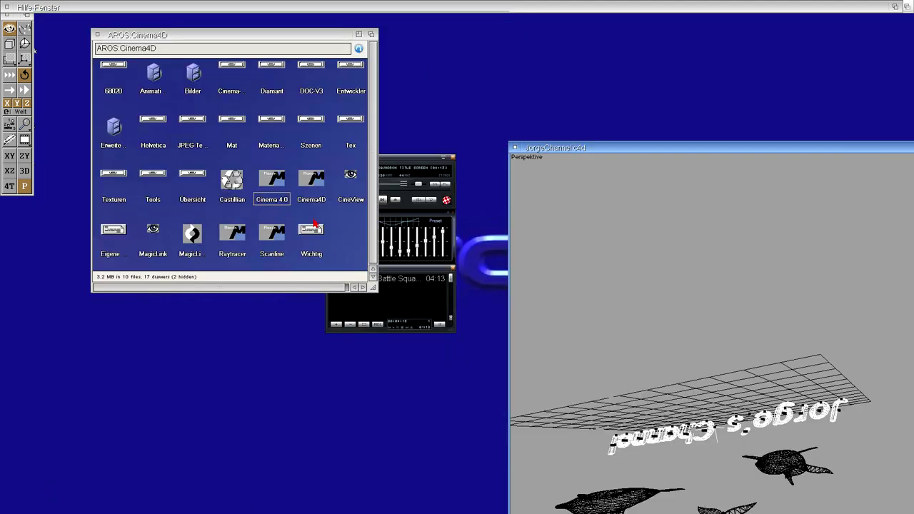
{"action": "double_click", "coordinate": [246, 230]}
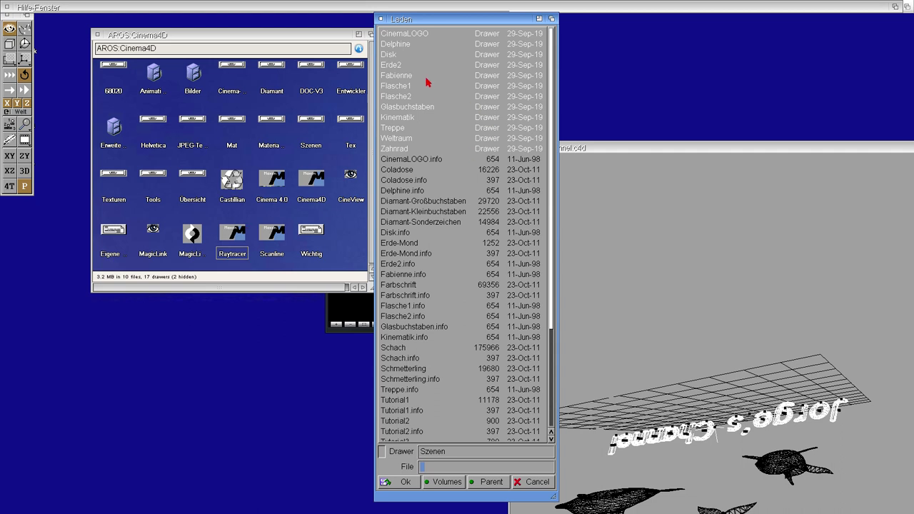
{"action": "left_click", "coordinate": [421, 44]}
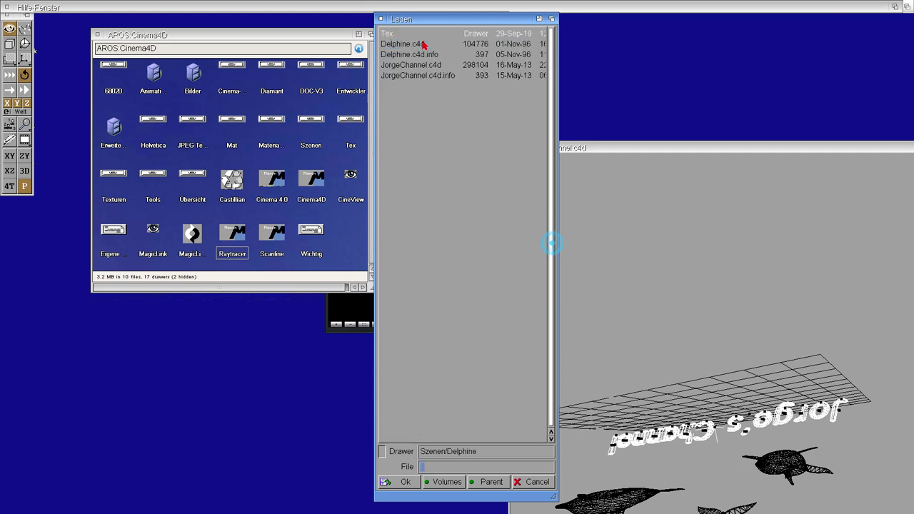
{"action": "double_click", "coordinate": [427, 67]}
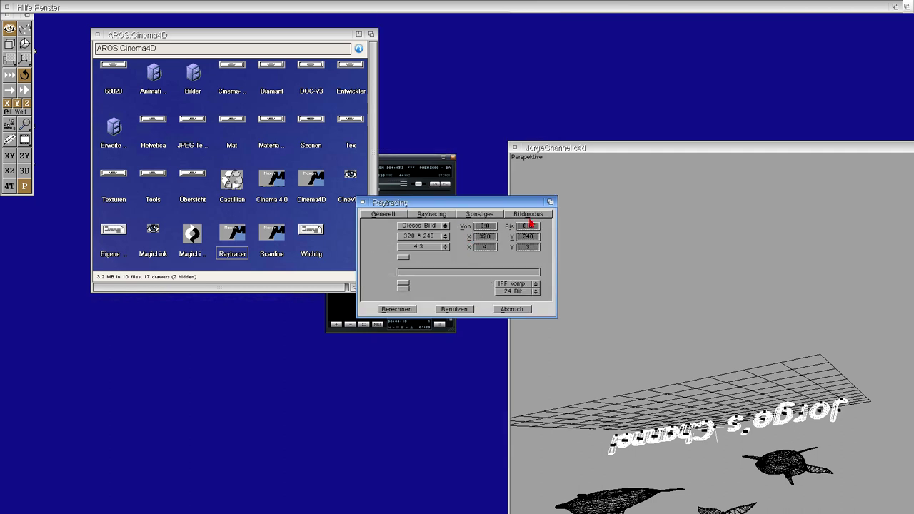
- Set the Bildmodus display mode to uaegfx.card:1920x1080 32bit BGR with 262.144 Farben
{"action": "left_click", "coordinate": [531, 218]}
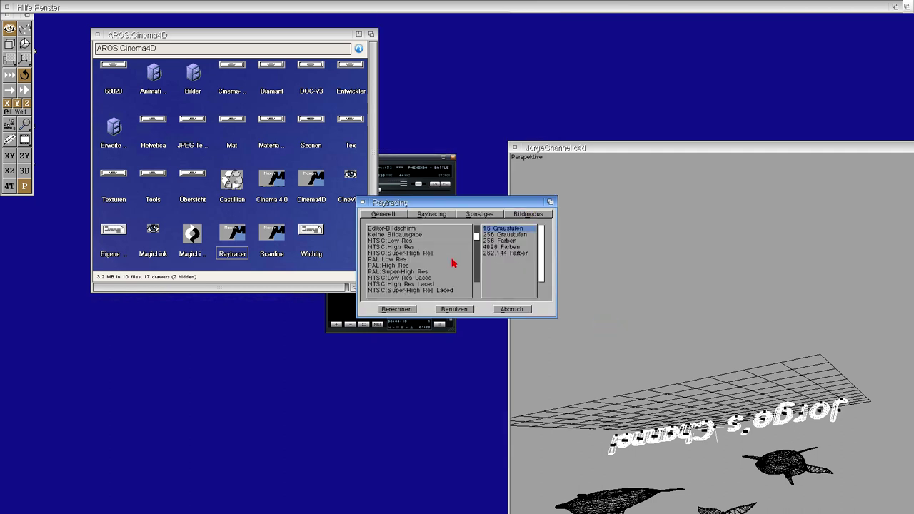
{"action": "left_click", "coordinate": [490, 255]}
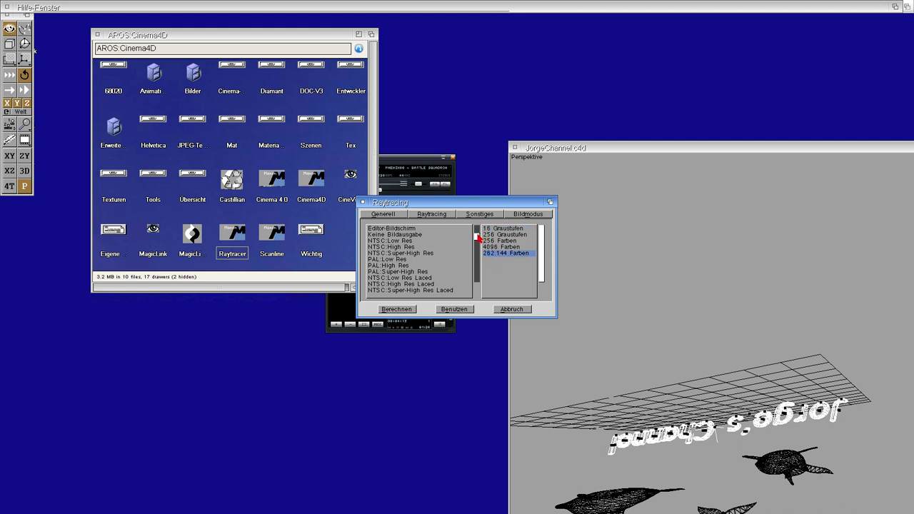
{"action": "left_click_drag", "start_coordinate": [478, 236], "coordinate": [481, 282]}
{"action": "left_click", "coordinate": [464, 290]}
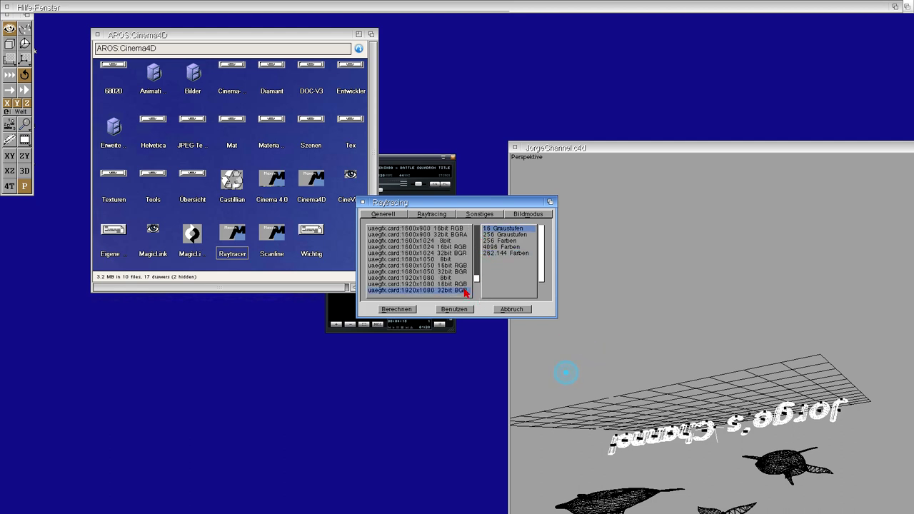
- Set the Generell output resolution to 1/1 Bild (1920×1080) and start rendering with Berechnen
{"action": "left_click", "coordinate": [389, 217]}
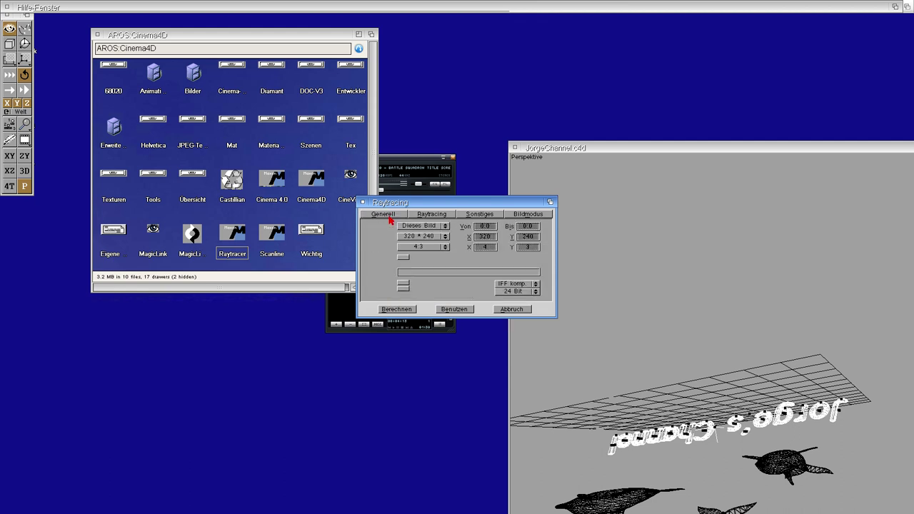
{"action": "left_click", "coordinate": [429, 240]}
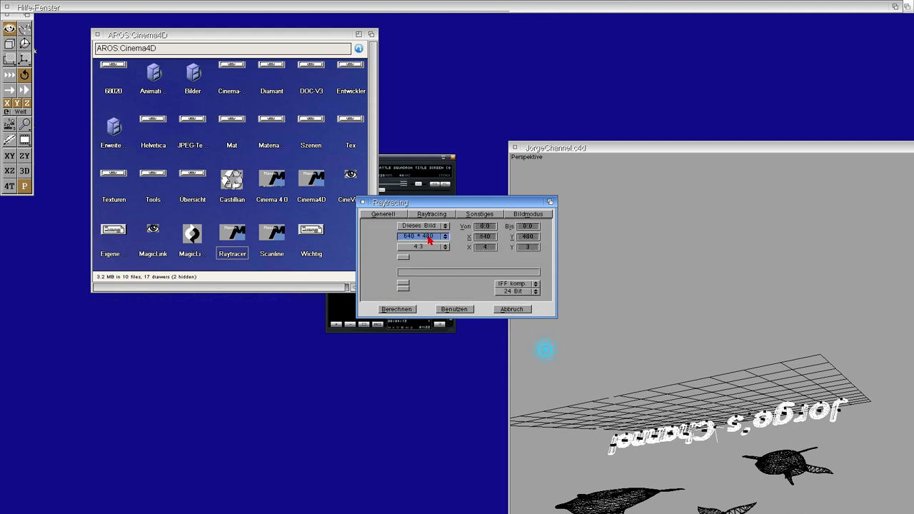
{"action": "left_click", "coordinate": [429, 240]}
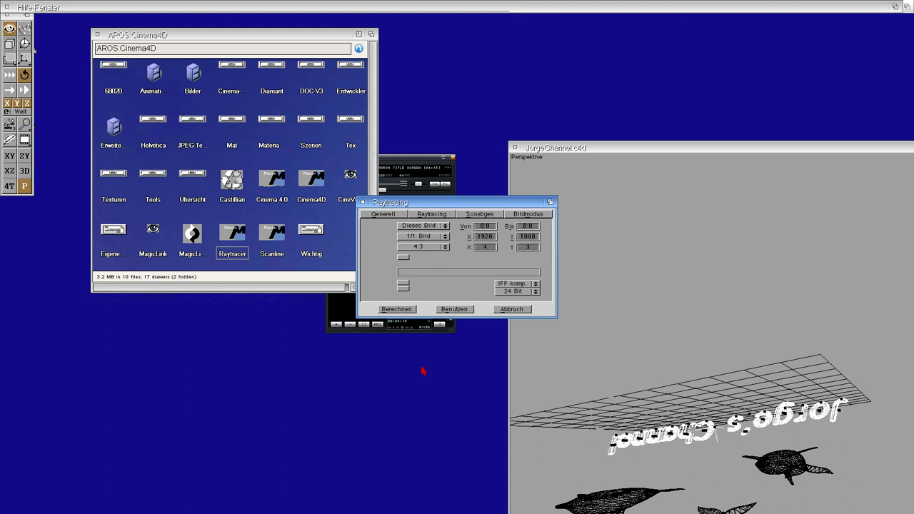
{"action": "left_click", "coordinate": [397, 309]}
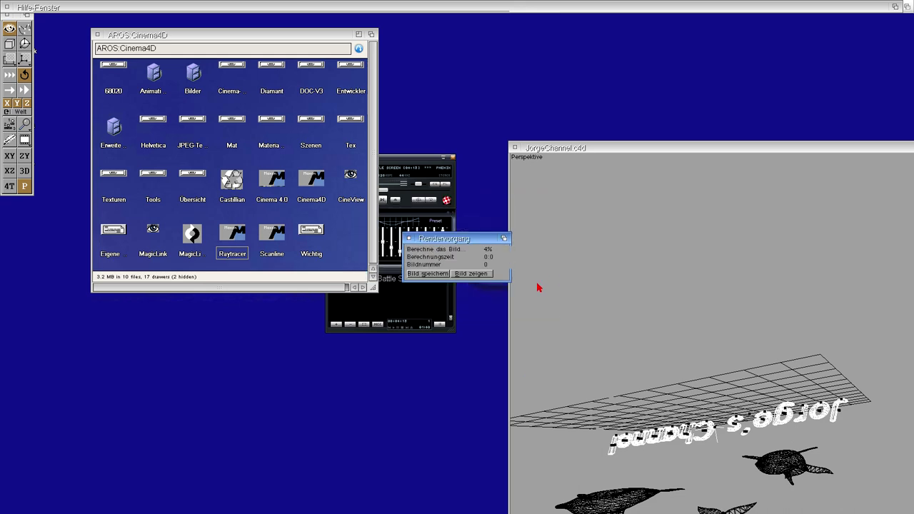
- Show the JorgeChannel image with Bild zeigen while the render progresses
{"action": "left_click", "coordinate": [472, 274]}
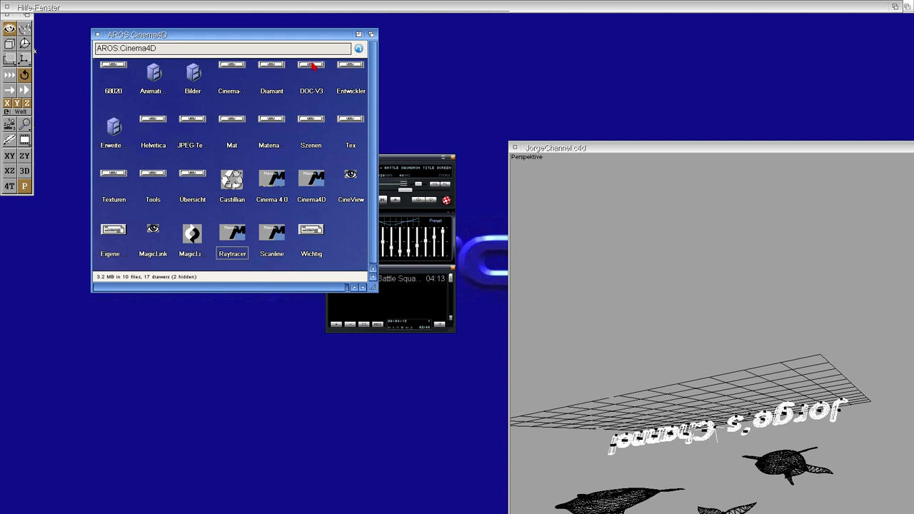
- Go to the AROS top level, move the AMPlifier music player beside the scene window, and close it
{"action": "left_click", "coordinate": [356, 52]}
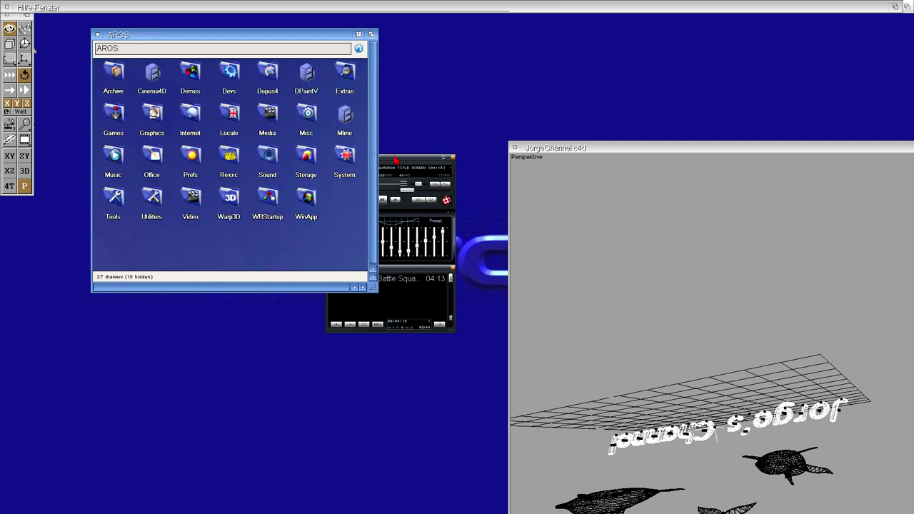
{"action": "left_click_drag", "start_coordinate": [395, 160], "coordinate": [444, 159]}
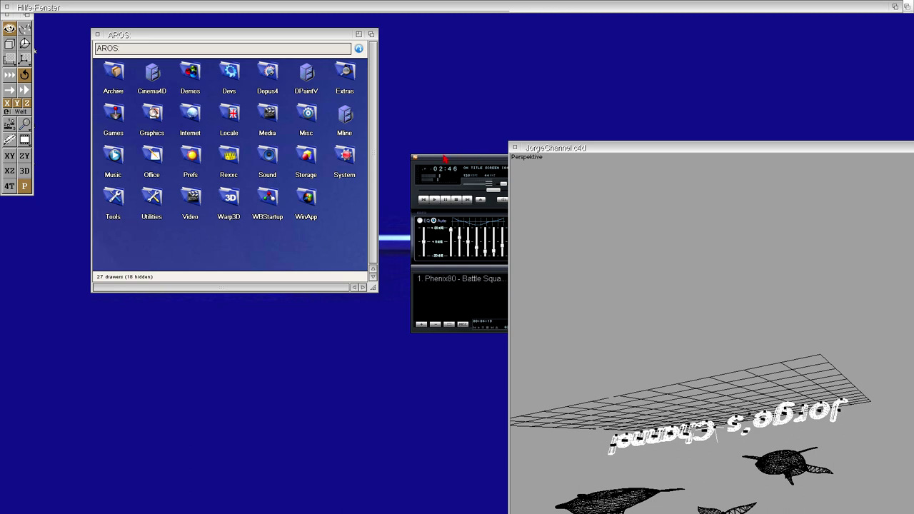
{"action": "left_click", "coordinate": [467, 212]}
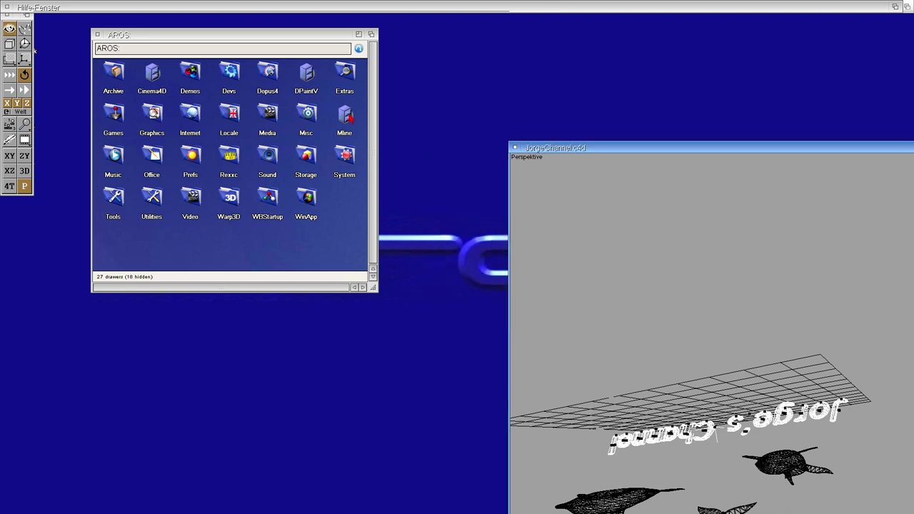
- In the Mline drawer, try launching Mline twice, cancel both missing-volume requesters, then close the drawer
{"action": "double_click", "coordinate": [344, 130]}
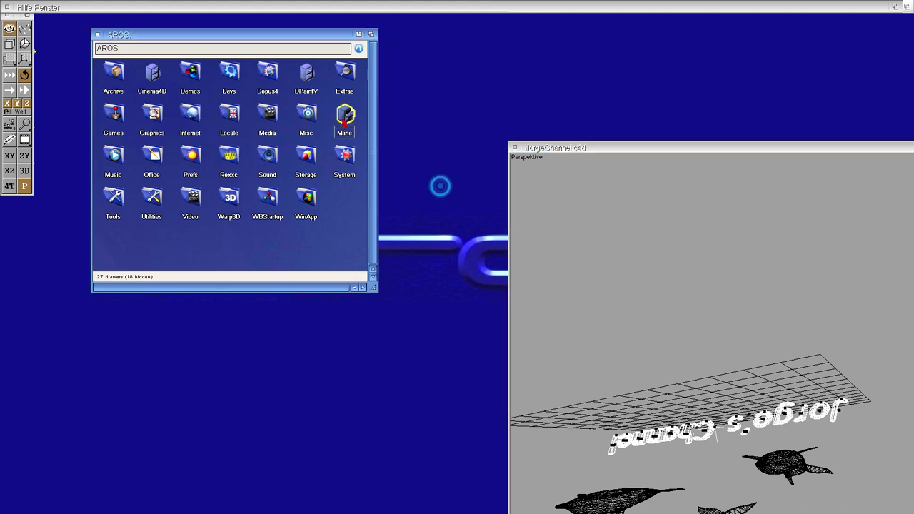
{"action": "double_click", "coordinate": [164, 86]}
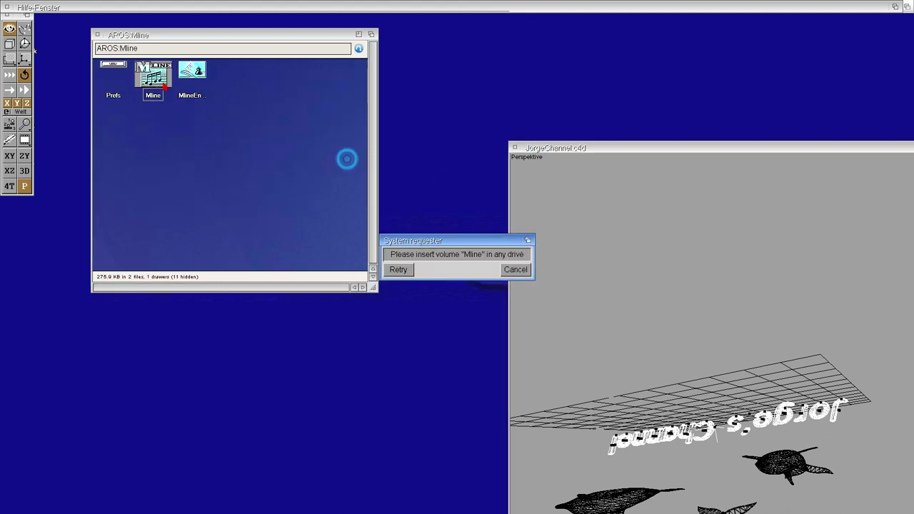
{"action": "left_click", "coordinate": [504, 270]}
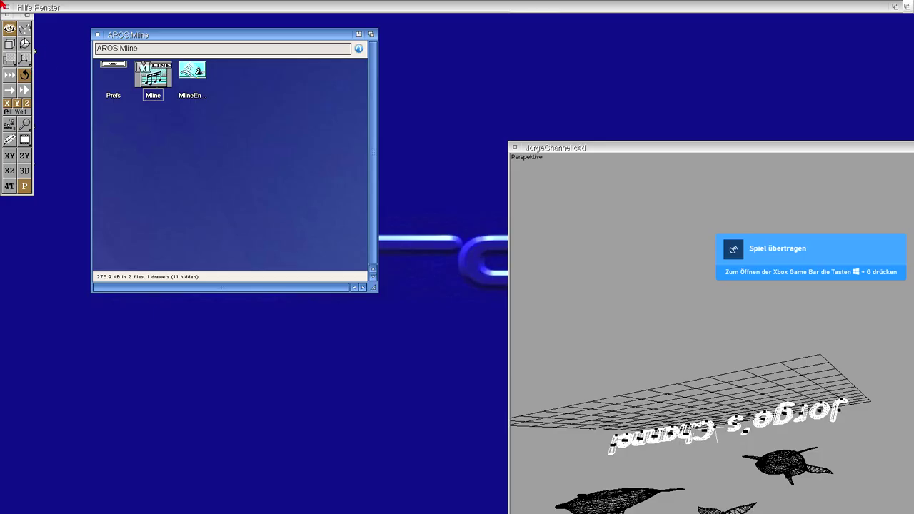
{"action": "double_click", "coordinate": [146, 82]}
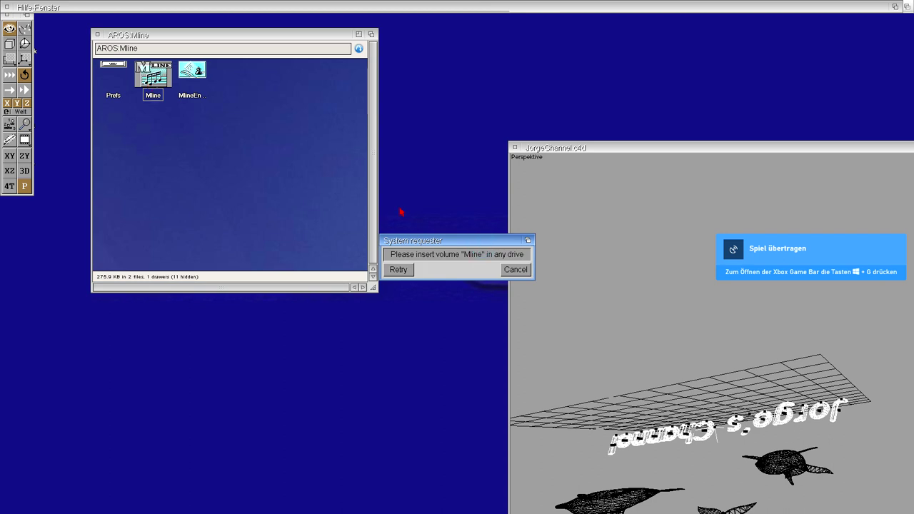
{"action": "left_click", "coordinate": [516, 269]}
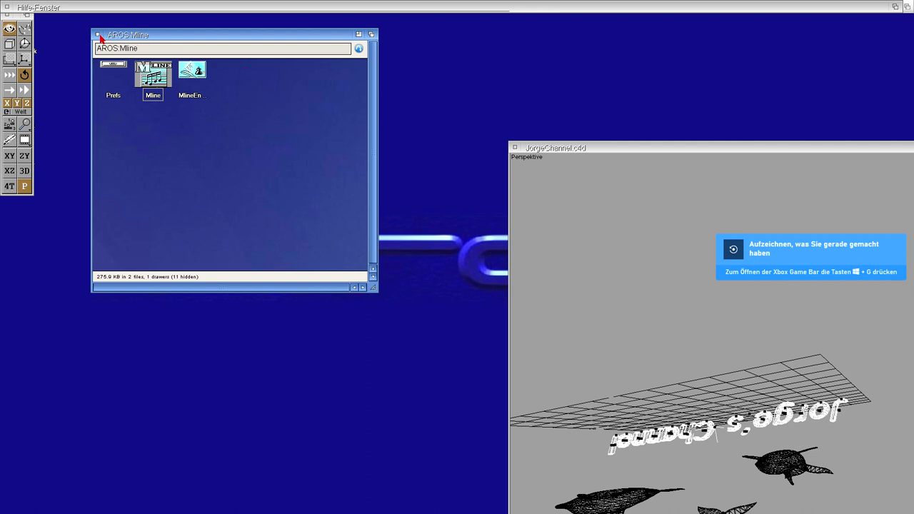
{"action": "left_click", "coordinate": [99, 35]}
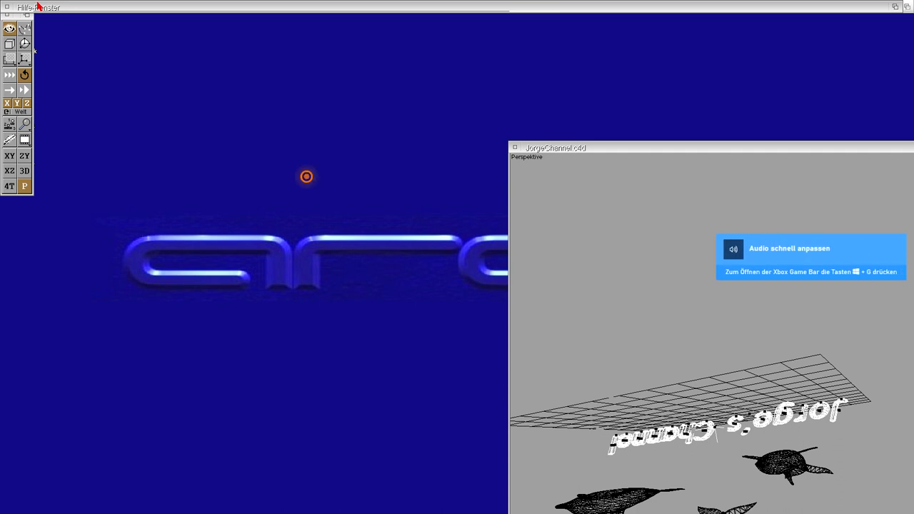
- Put WinUAE in windowed mode with Ctrl+F12, release the mouse, quit the emulator, and restore MultiCam
{"action": "right_click_drag", "start_coordinate": [38, 6], "coordinate": [35, 15]}
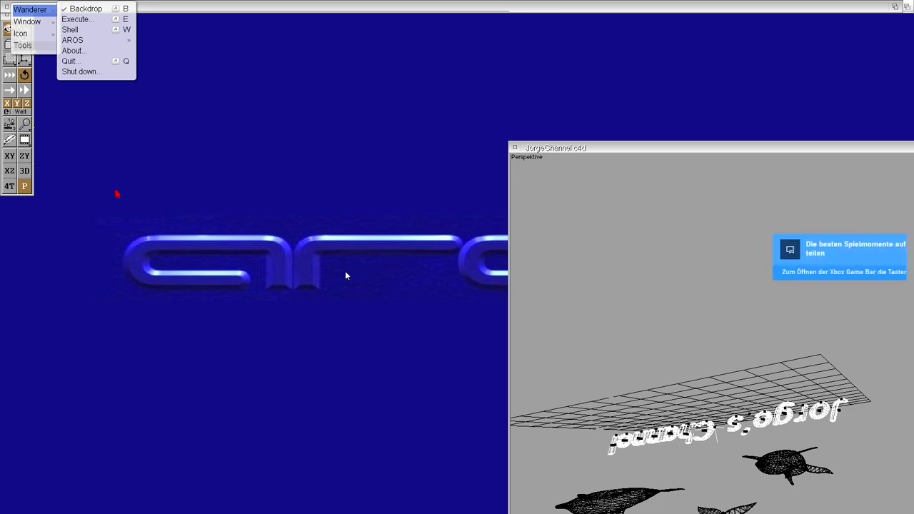
{"action": "key", "text": "ctrl+F12"}
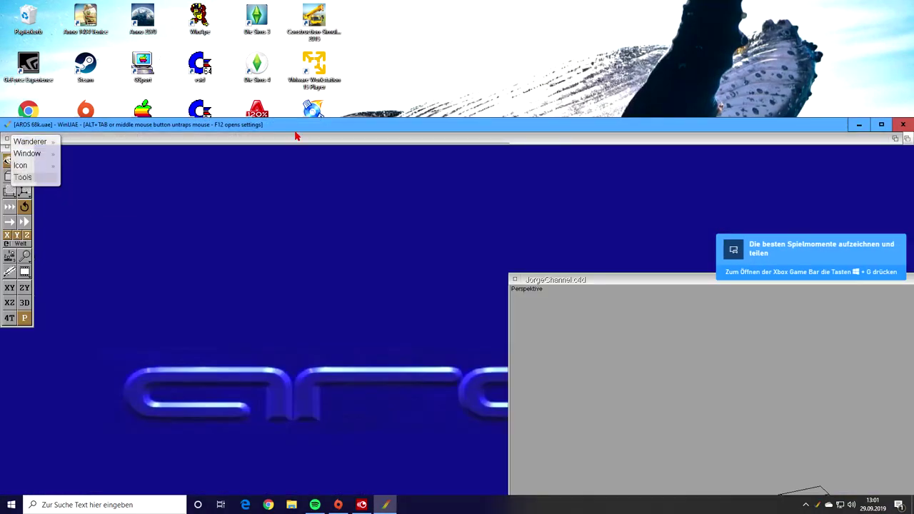
{"action": "middle_click", "coordinate": [662, 355]}
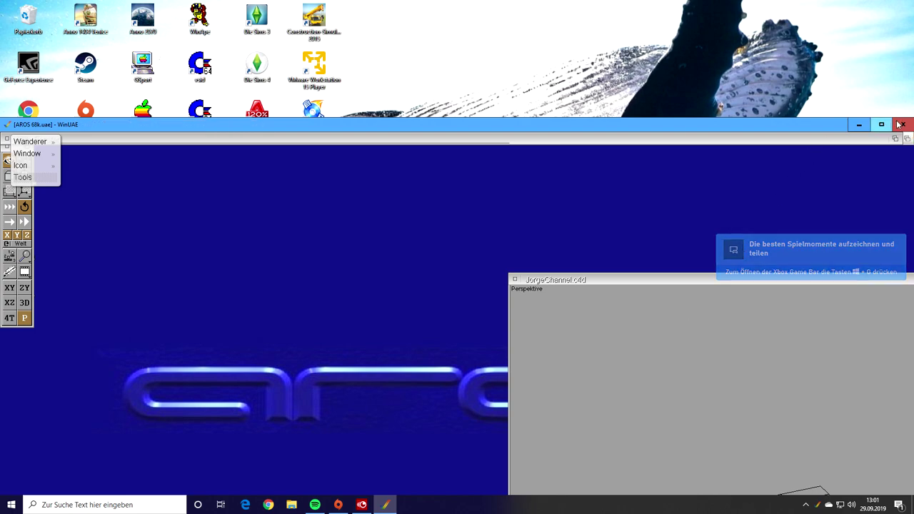
{"action": "left_click", "coordinate": [902, 125]}
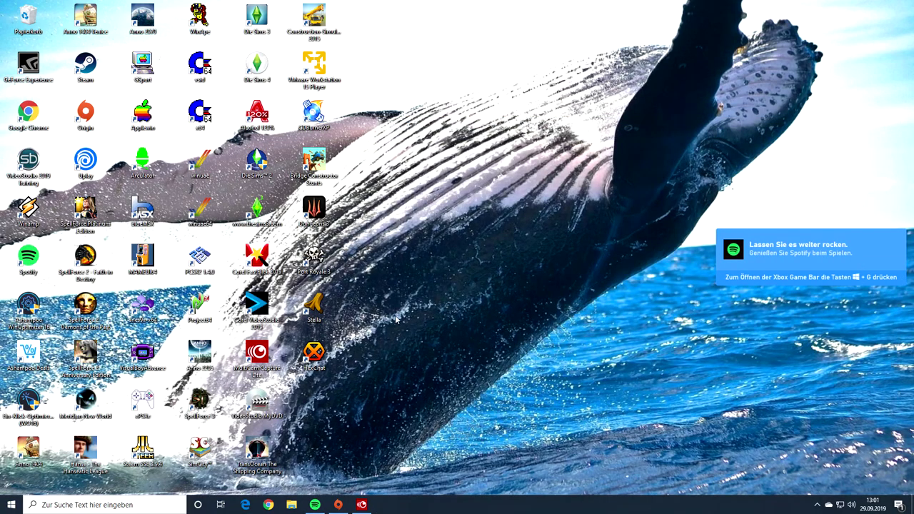
{"action": "left_click", "coordinate": [363, 504]}
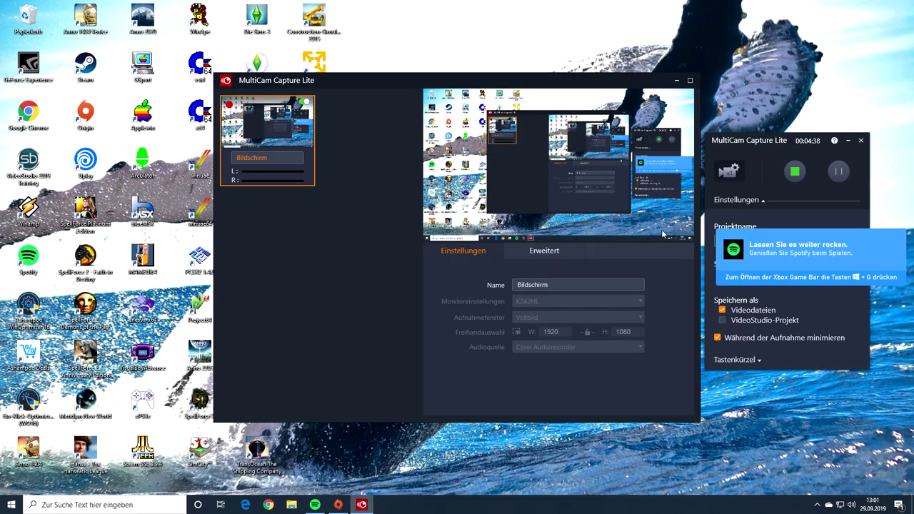